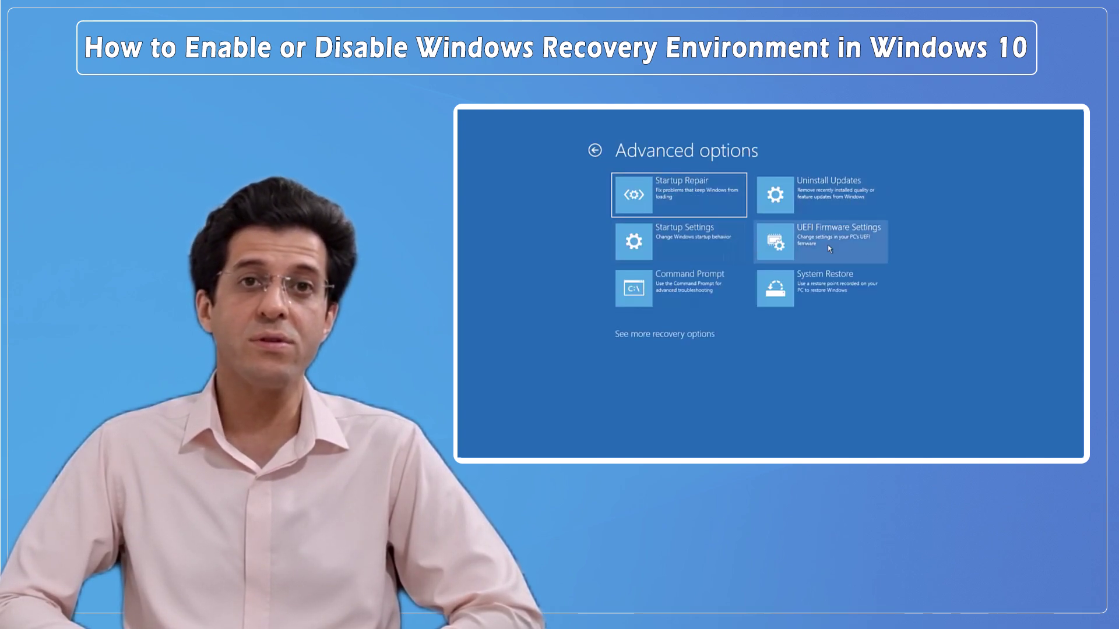
Step: Browse WinRE's extra recovery options and UEFI Firmware Settings, then return to the desktop
left_click(692, 333)
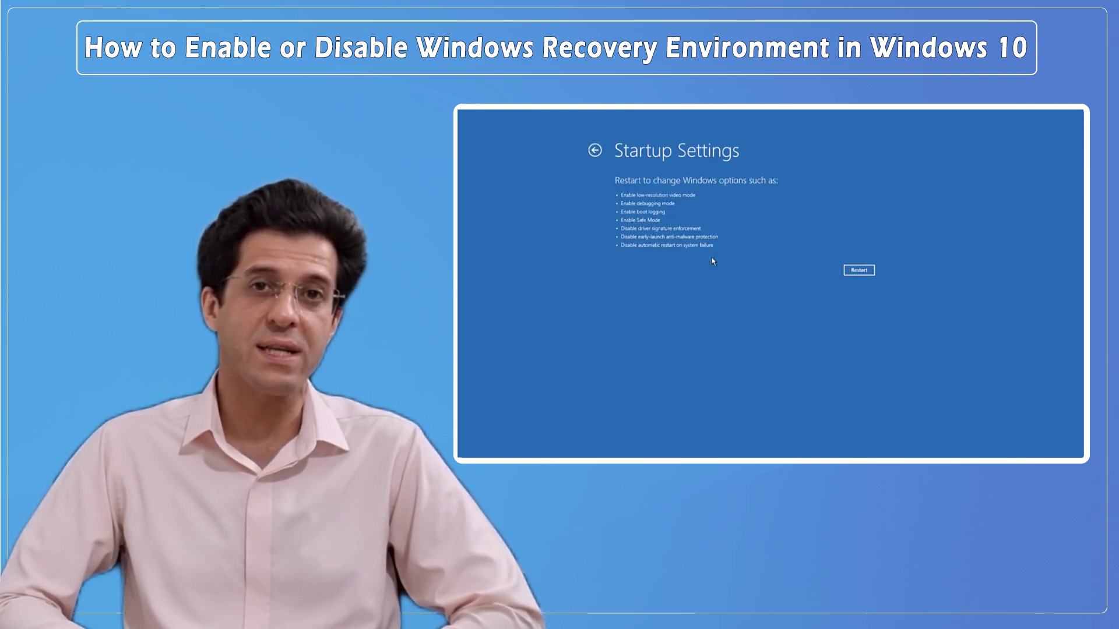
left_click(595, 151)
left_click(834, 252)
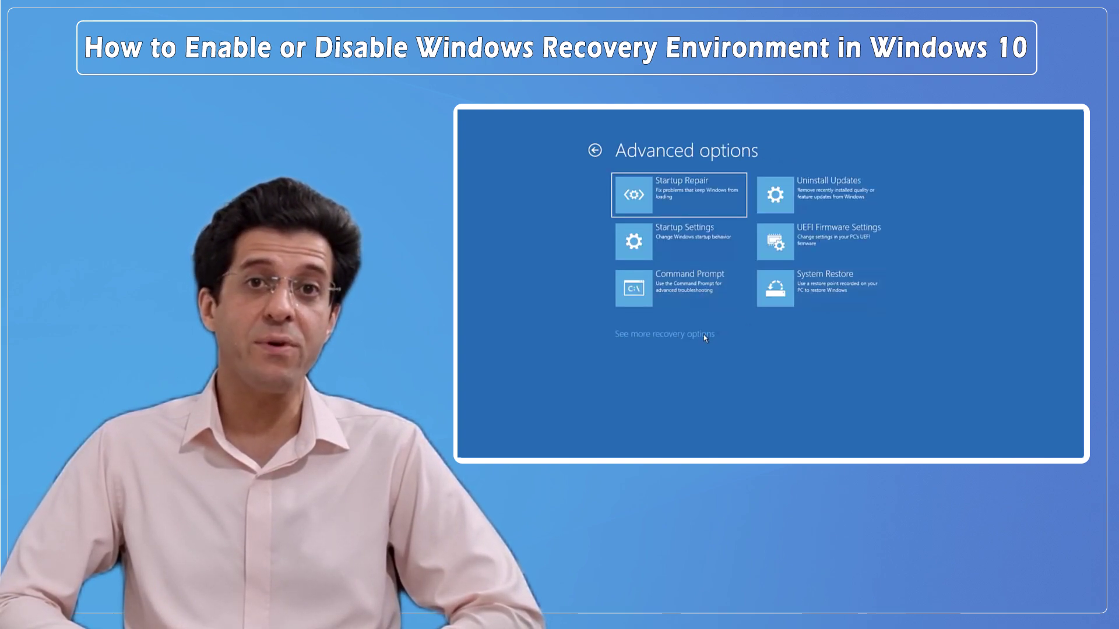
left_click(703, 335)
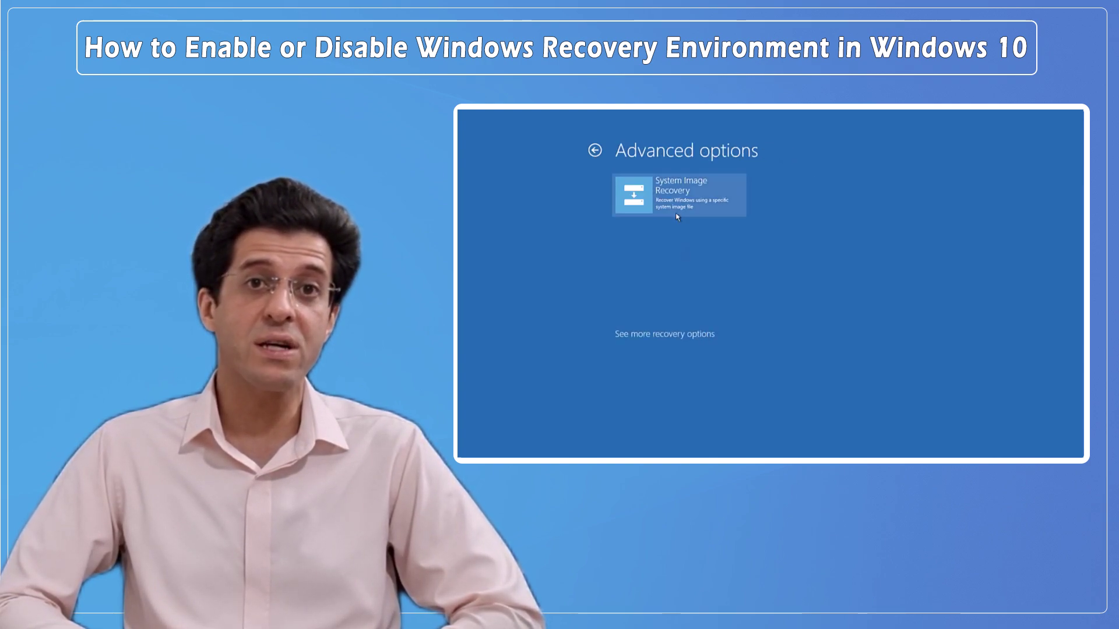
left_click(687, 333)
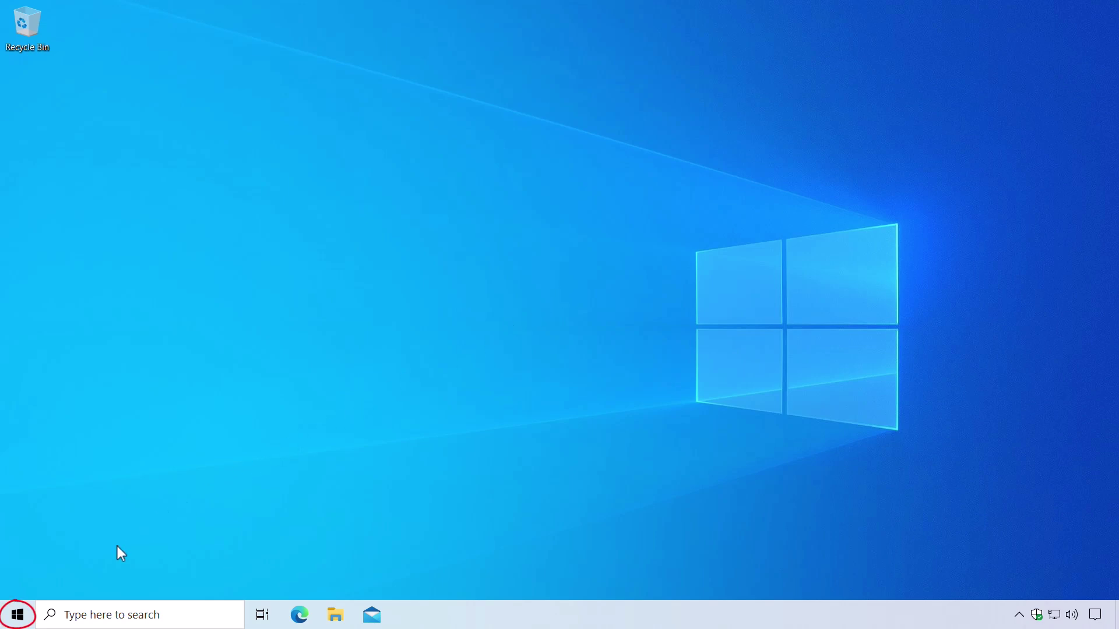
Step: Launch Command Prompt from Start as administrator, approving the User Account Control prompt
left_click(17, 615)
type("cmd")
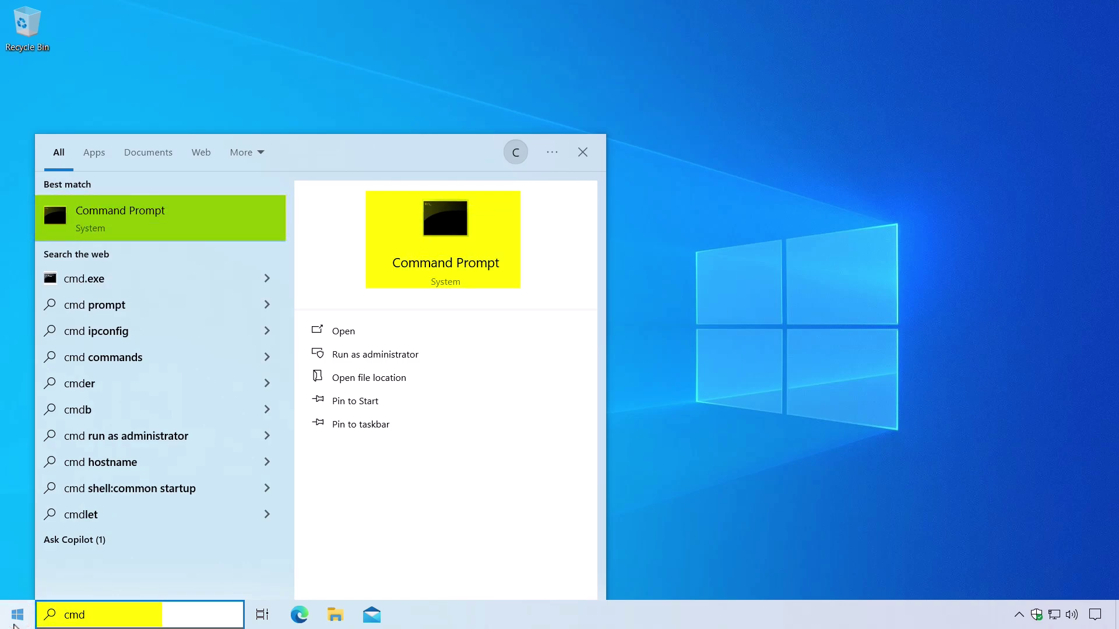
right_click(470, 234)
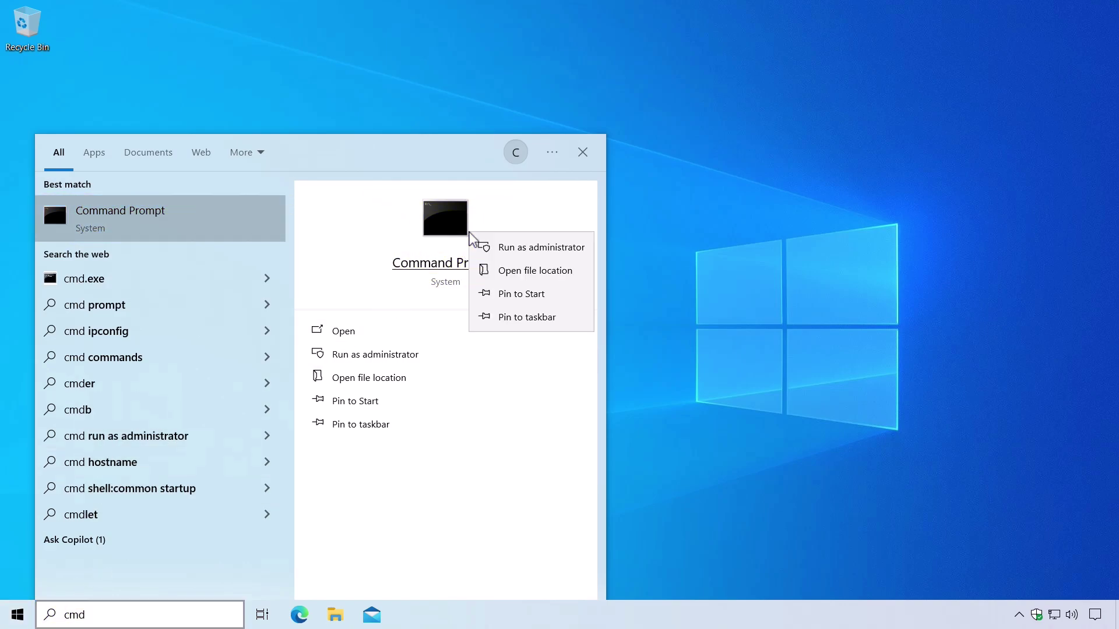
left_click(556, 248)
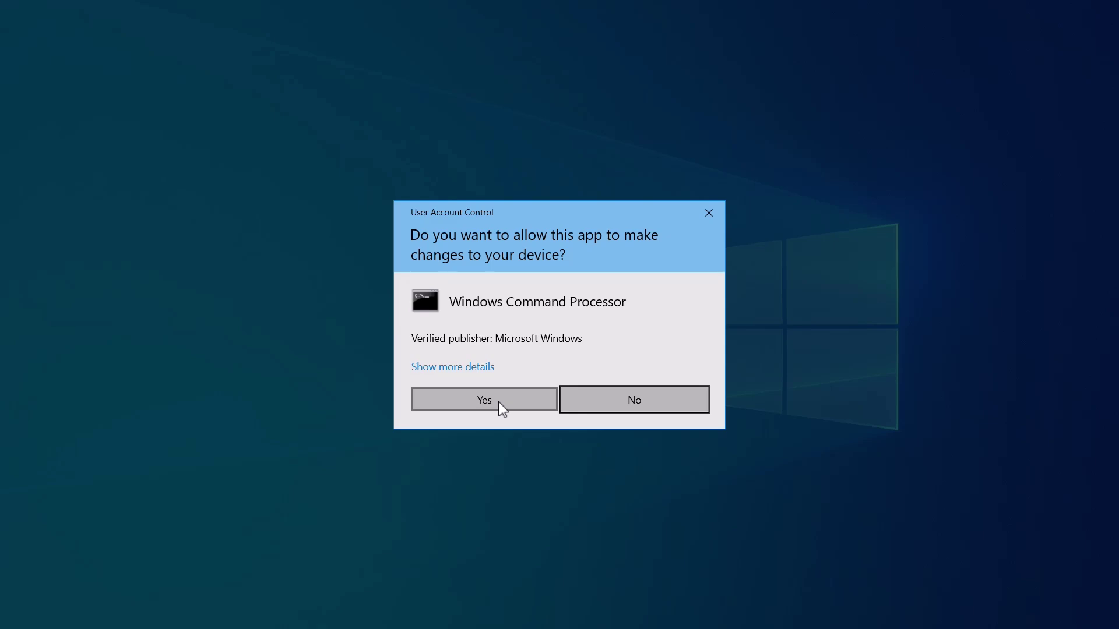
left_click(499, 402)
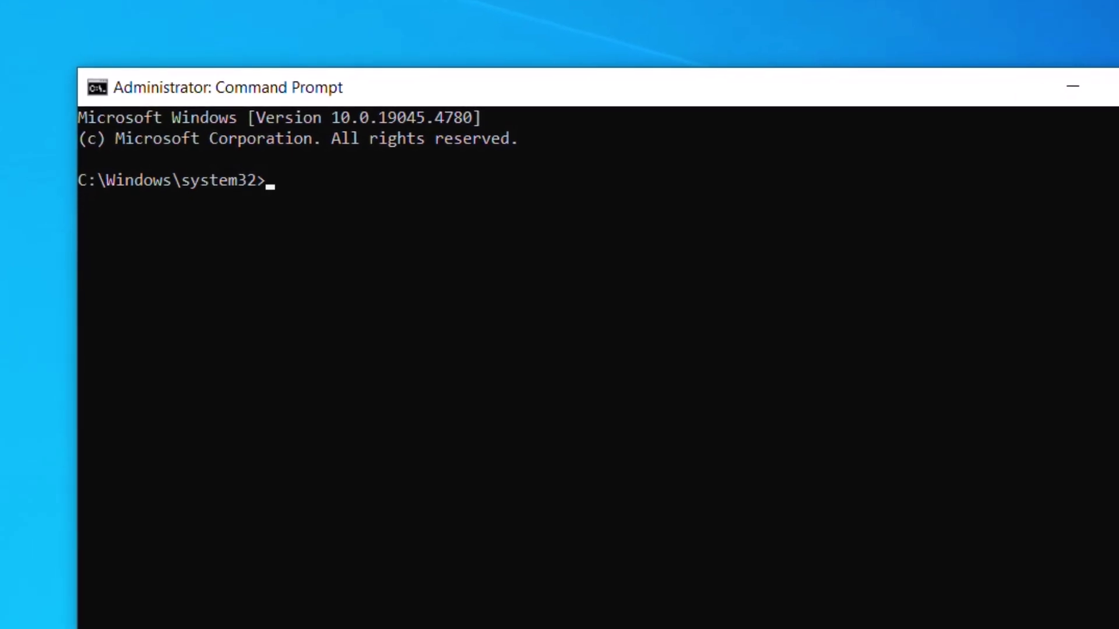
type("re")
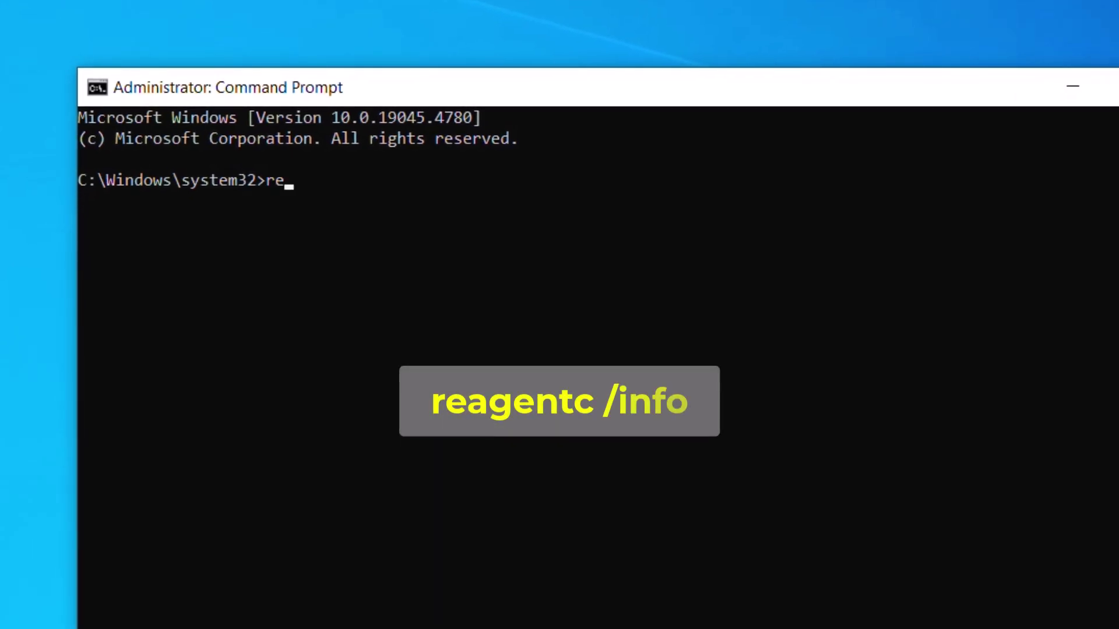
type("agent")
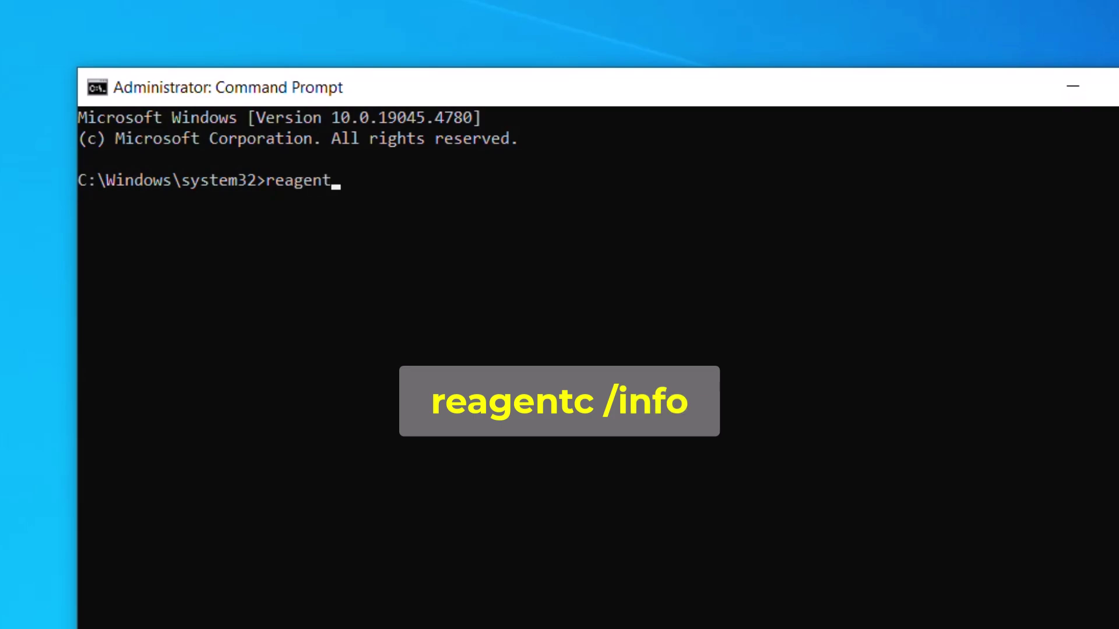
type("c /in")
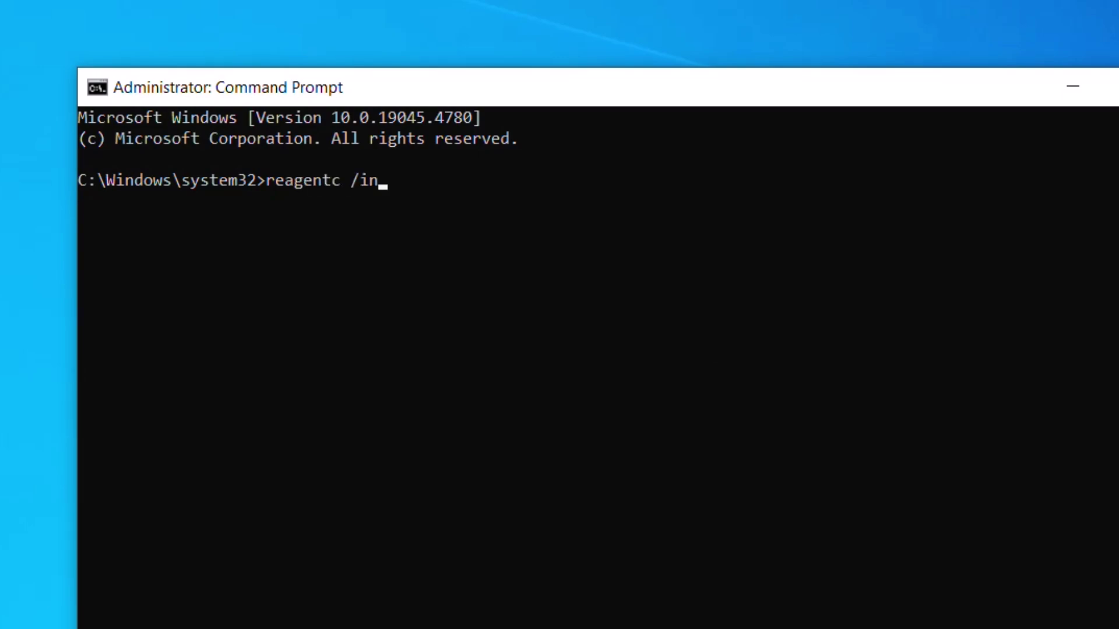
type("fo")
Step: Run reagentc /info to report the Windows RE status as Enabled
key("Return")
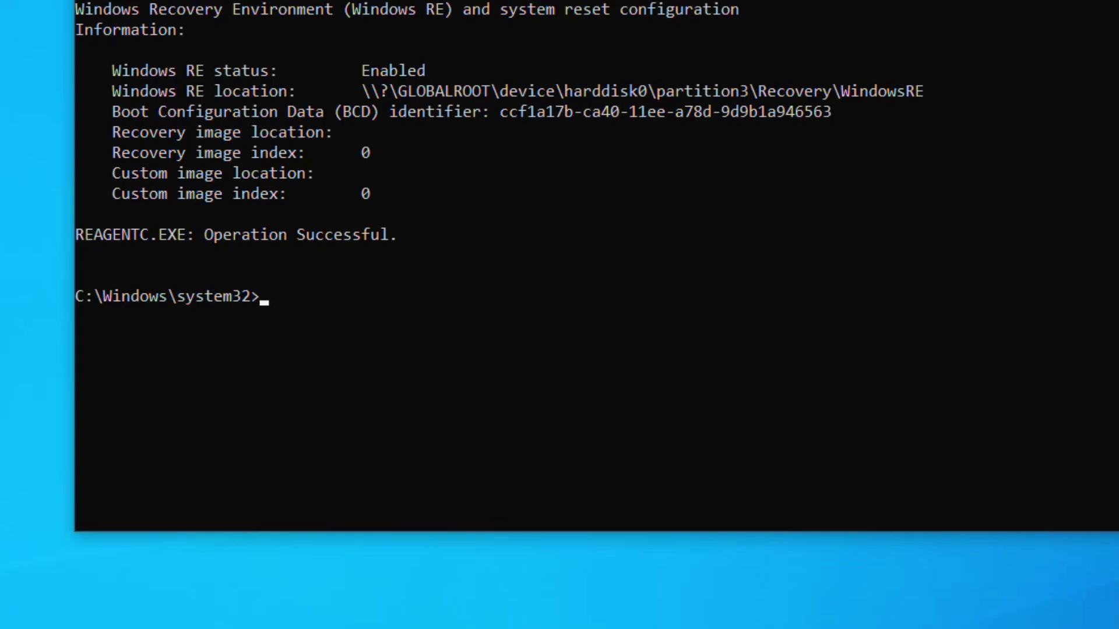
type("rea")
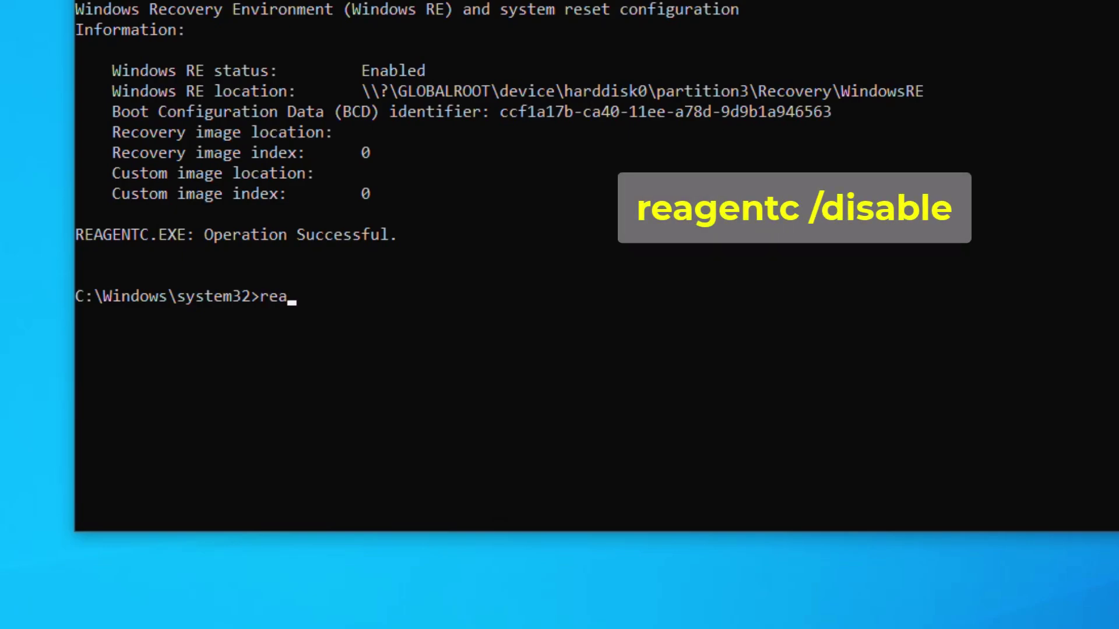
type("gentc ")
type("/dis")
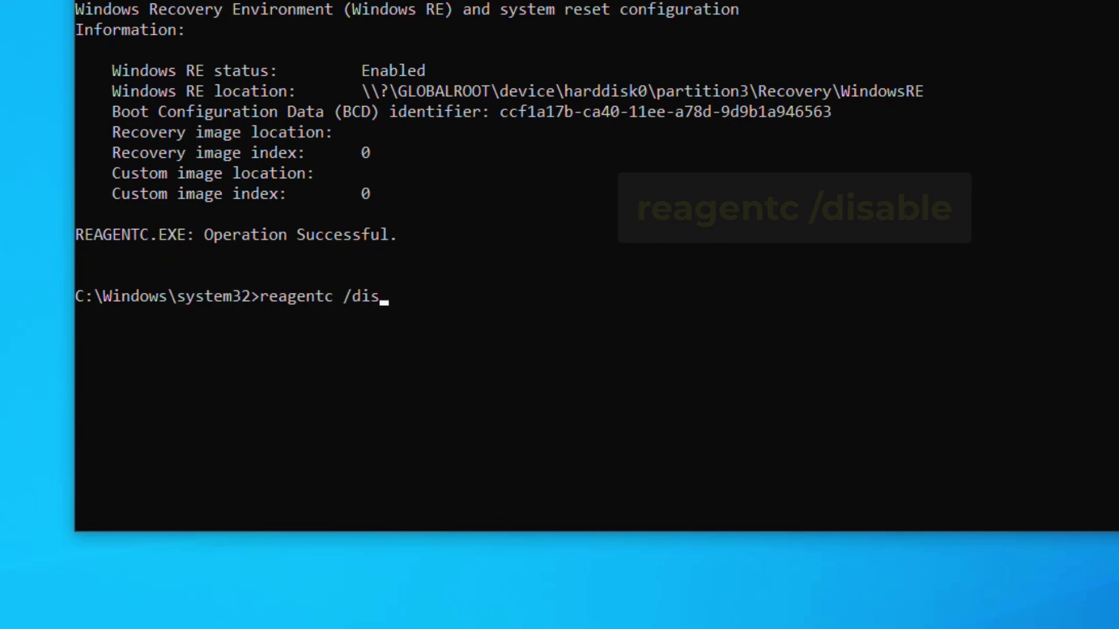
type("able")
Step: Run reagentc /disable, then rerun reagentc /info to confirm the status reads Disabled
key("Return")
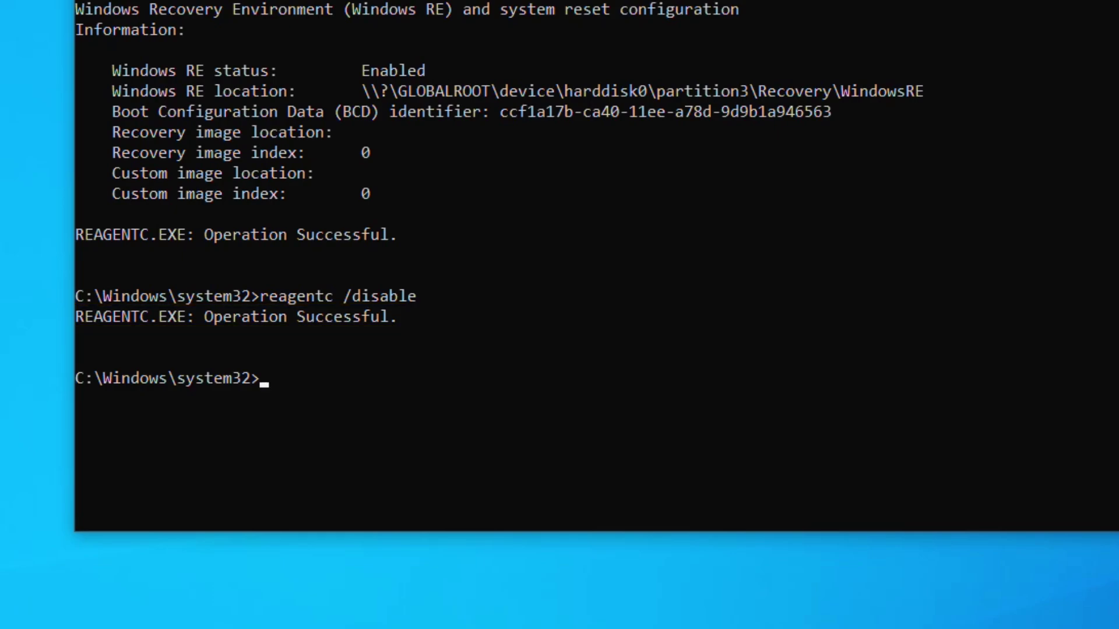
key("Up")
key("Up")
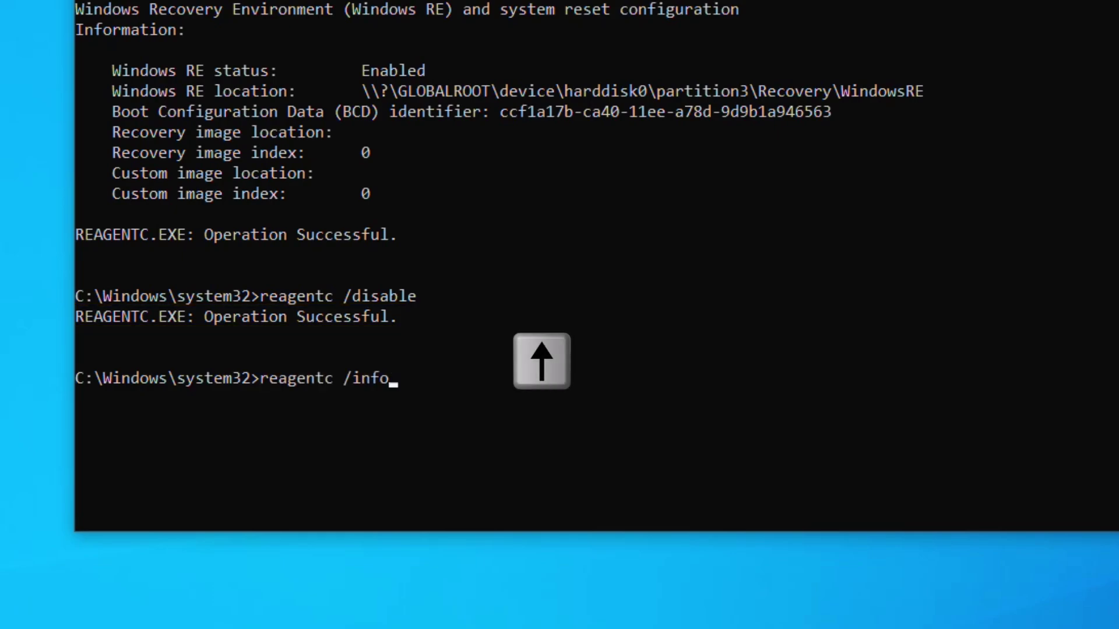
key("Return")
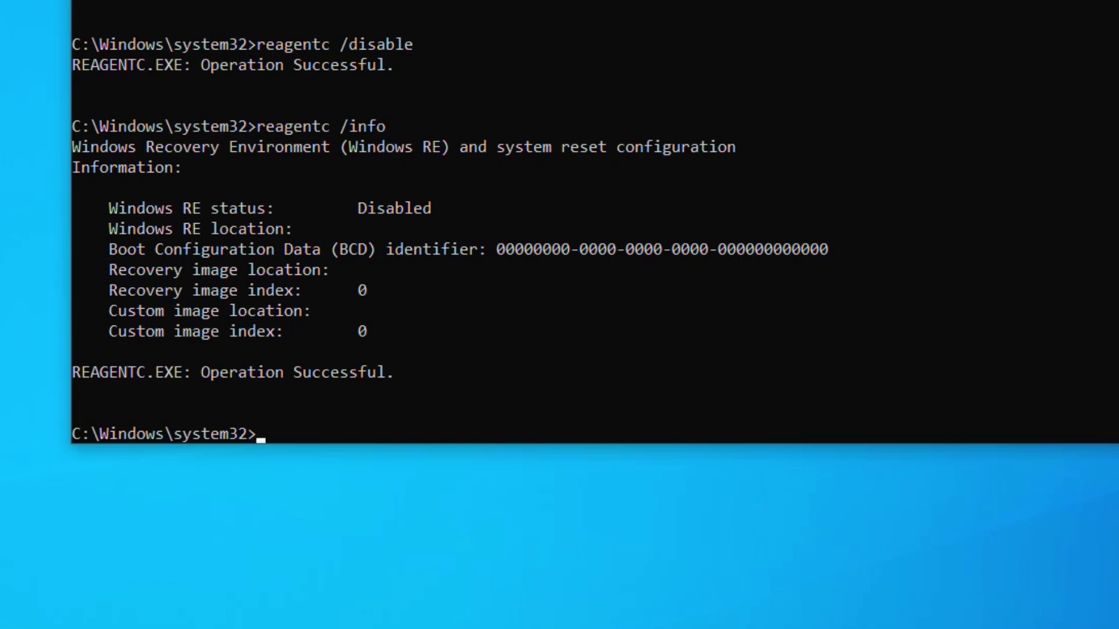
type("reage")
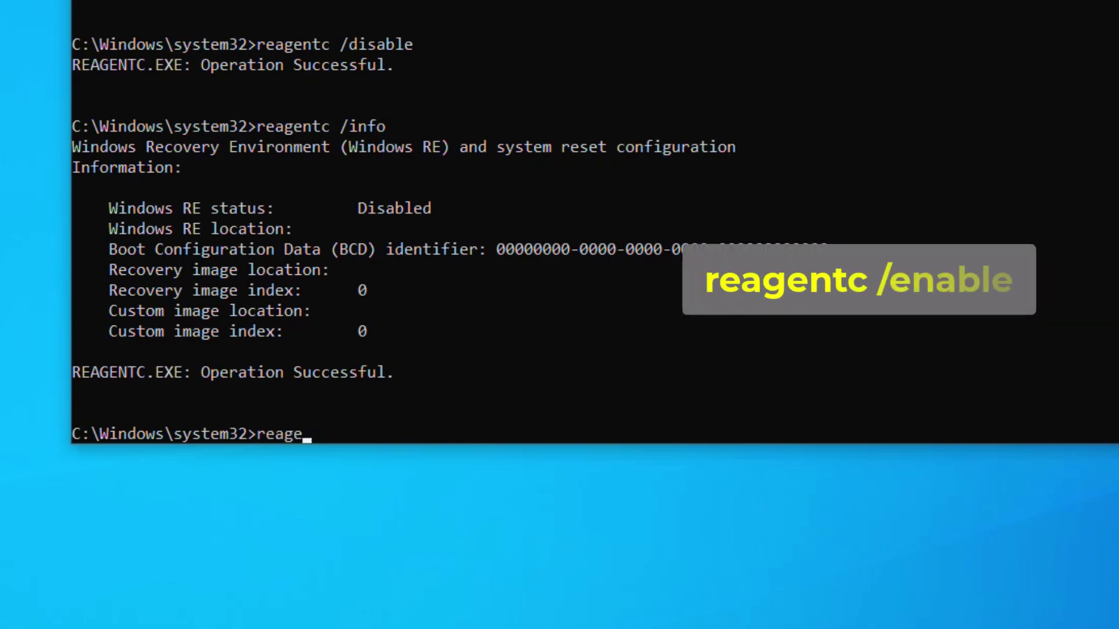
type("ntc ")
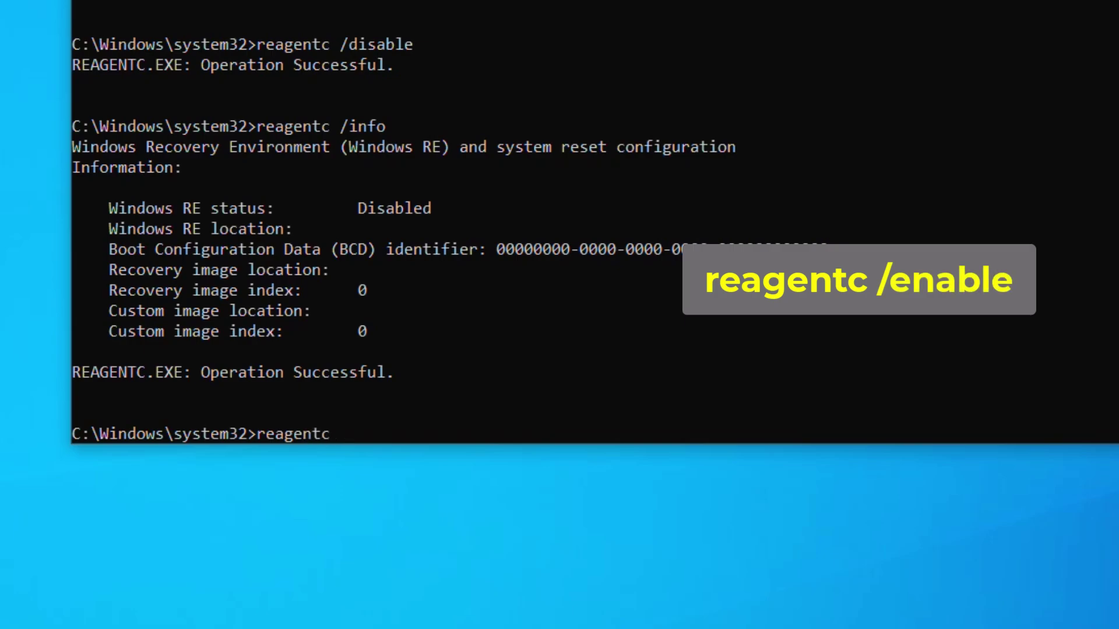
type("/")
type("enabl")
type("e")
Step: Run reagentc /enable, then rerun reagentc /info to confirm the status reads Enabled
key("Return")
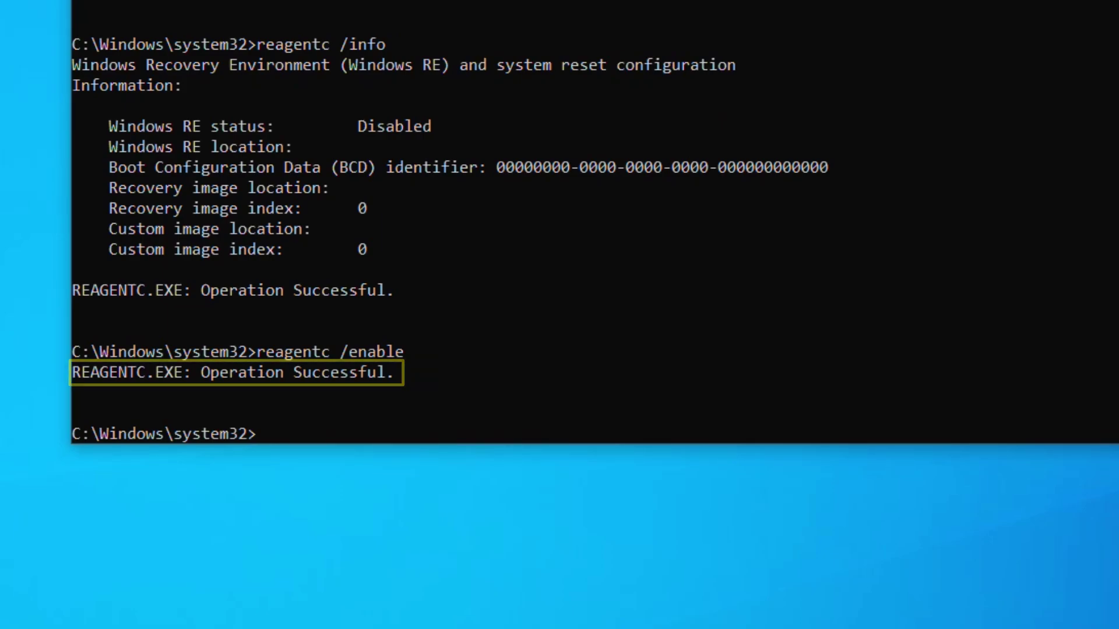
key("Up")
key("Up")
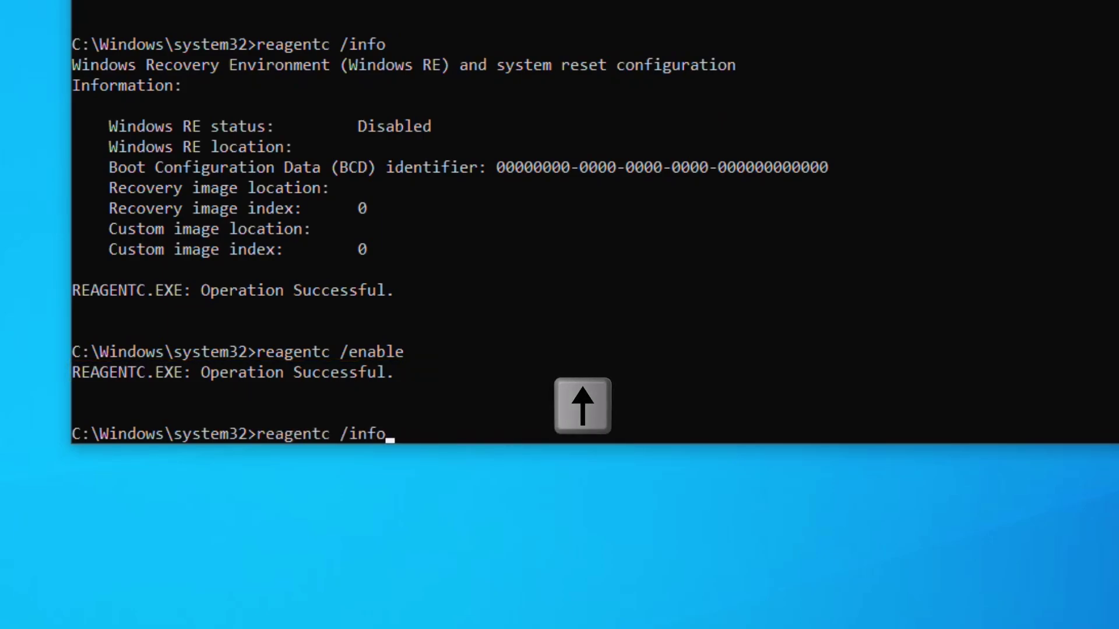
key("Return")
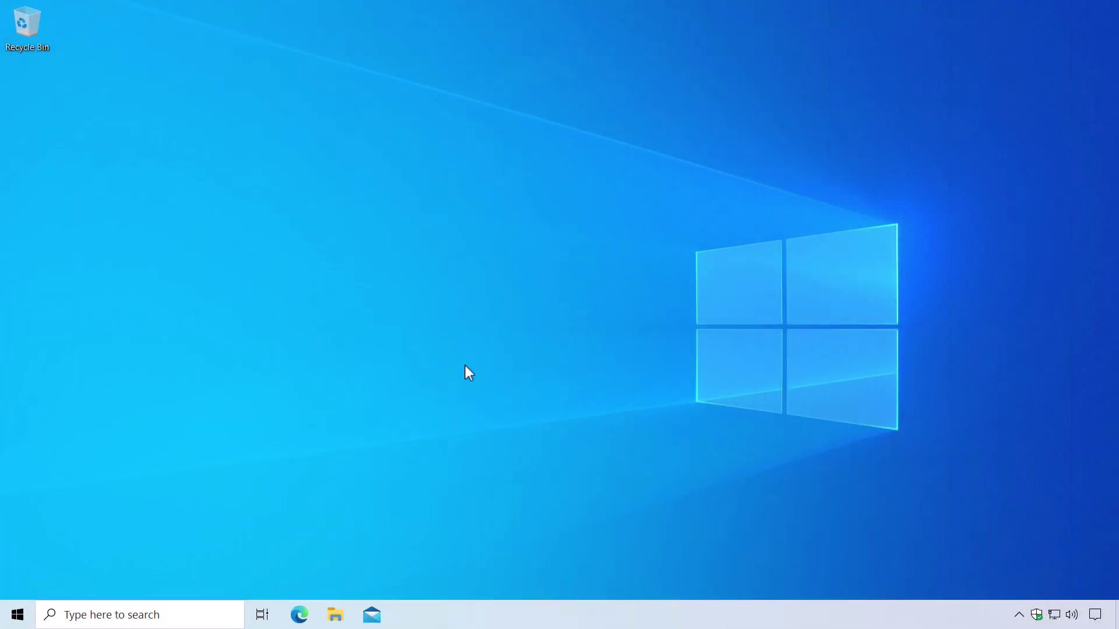
Step: Restart into WinRE and show all recovery tools under Troubleshoot > Advanced options
left_click(16, 614)
left_click(17, 582)
left_click(78, 547)
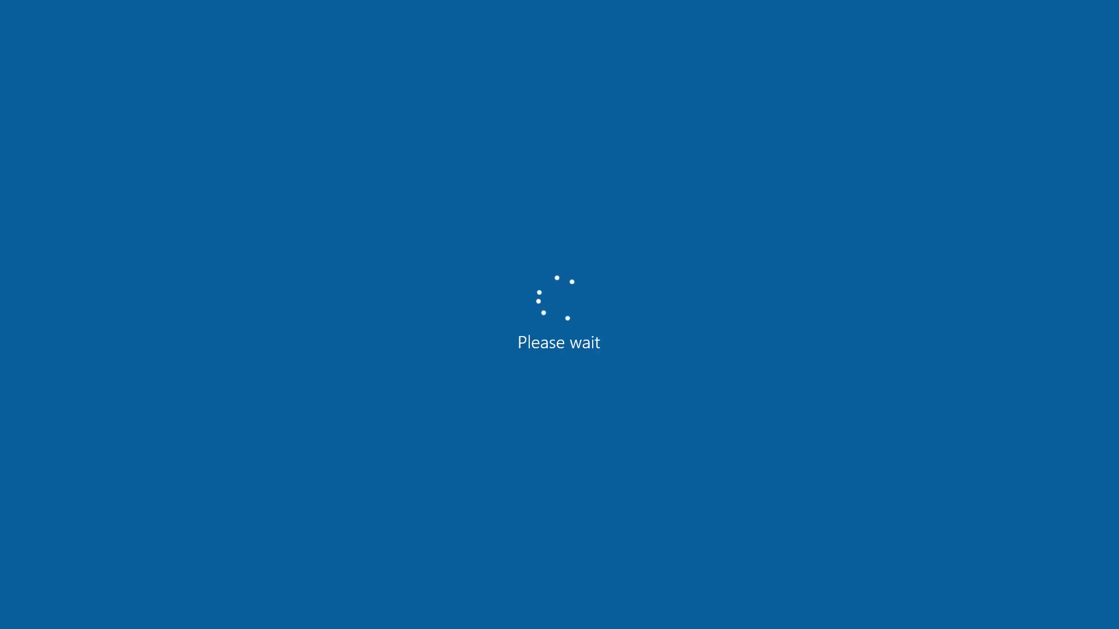
key("Down")
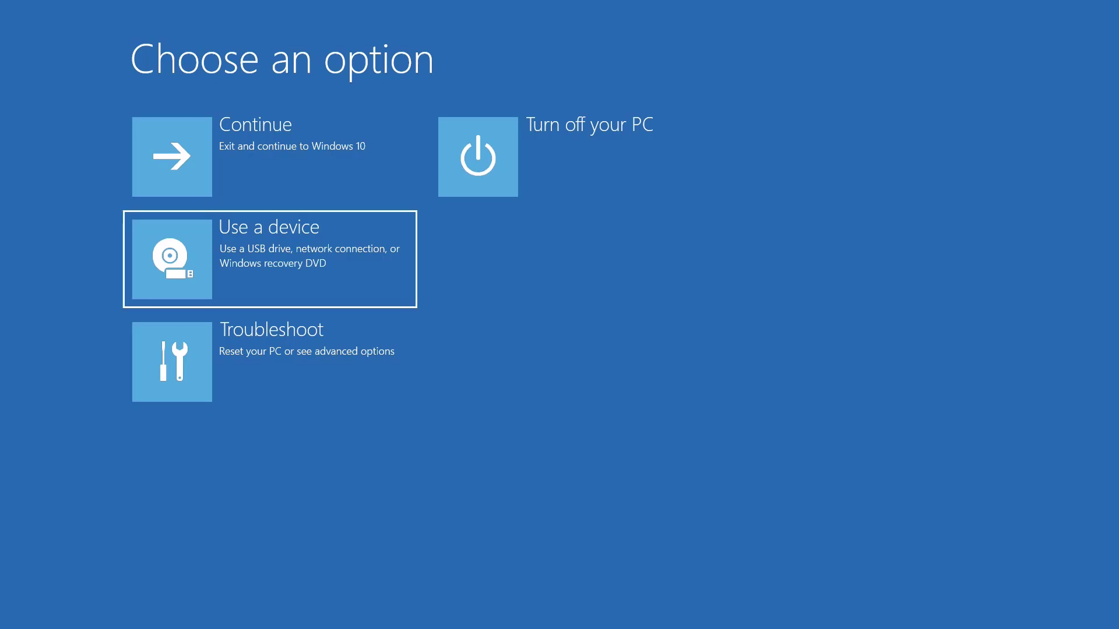
key("Down")
key("Return")
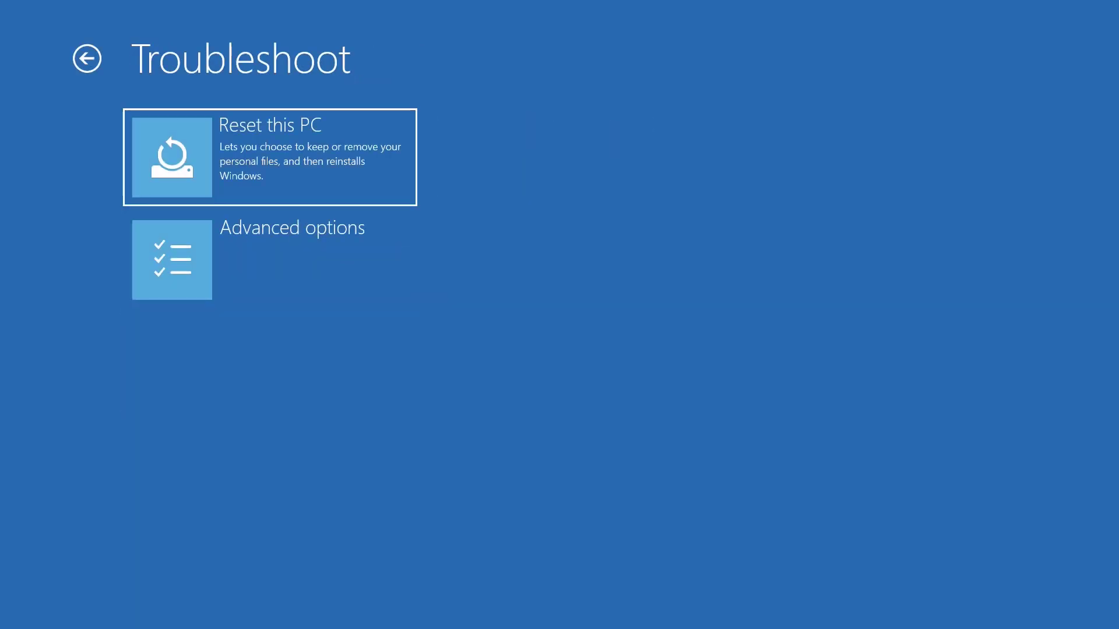
key("Down")
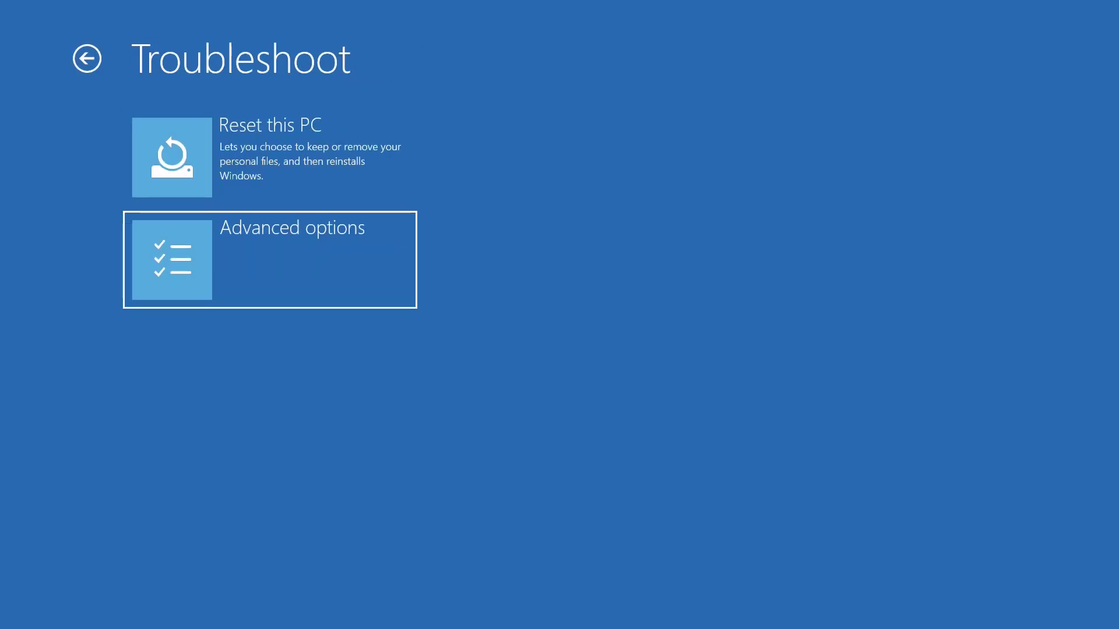
key("Return")
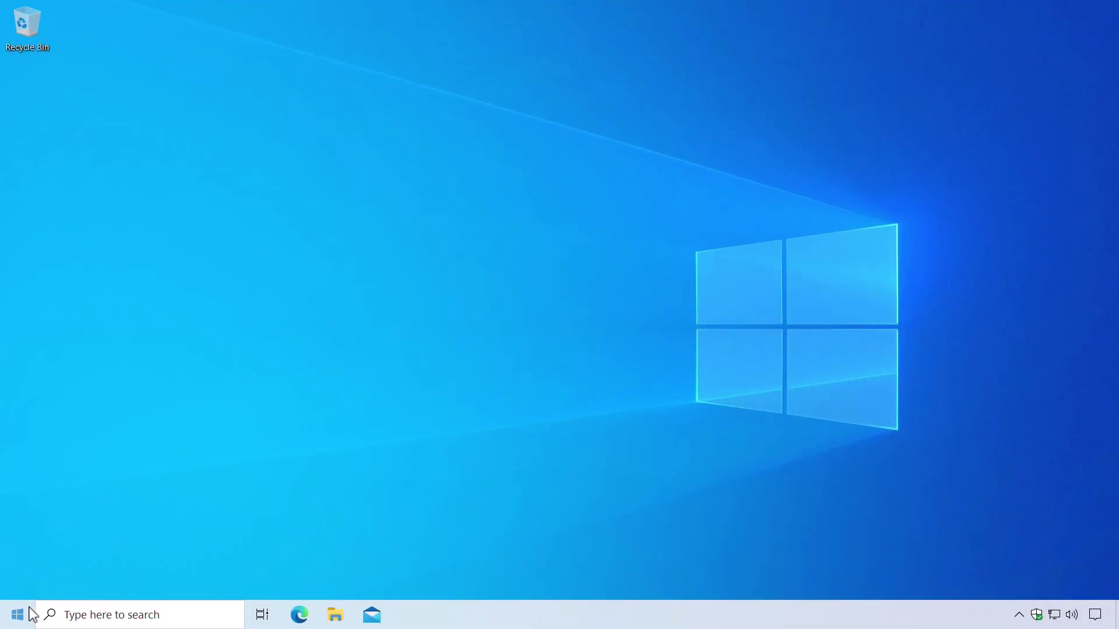
Step: Run reagentc /disable in an admin Command Prompt, close it, and restart into recovery
left_click(29, 614)
type("cmd")
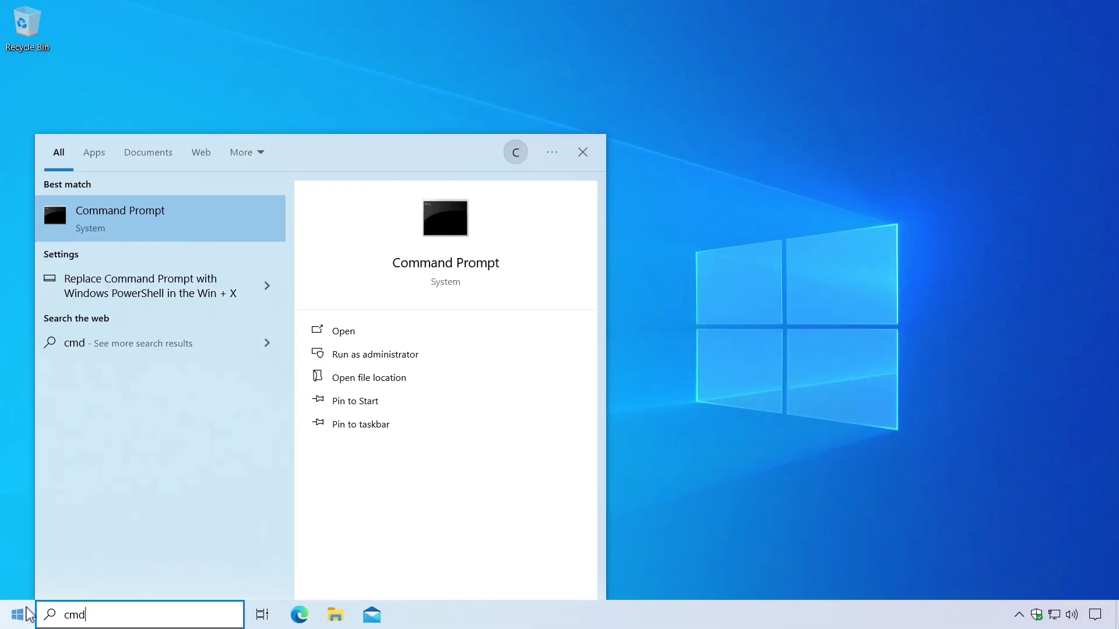
key("ctrl+shift+Return")
type("reagentc")
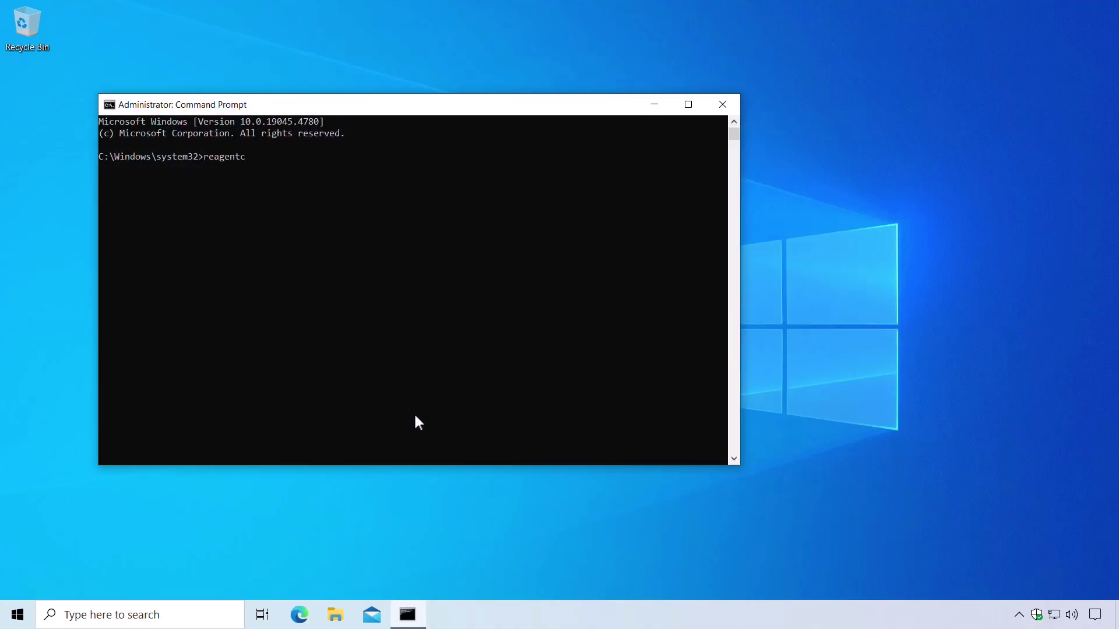
type(" /disable")
key("Return")
key("alt+F4")
left_click(20, 610)
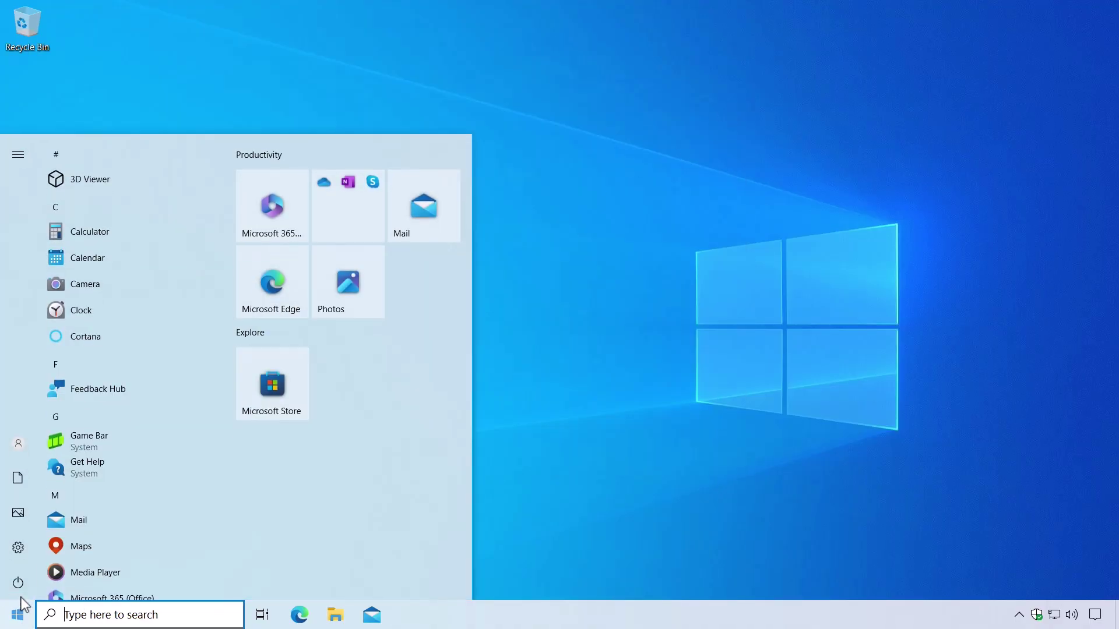
left_click(18, 582)
left_click(52, 559)
Step: Open Troubleshoot > Advanced options and view Startup Settings before returning
key("Down")
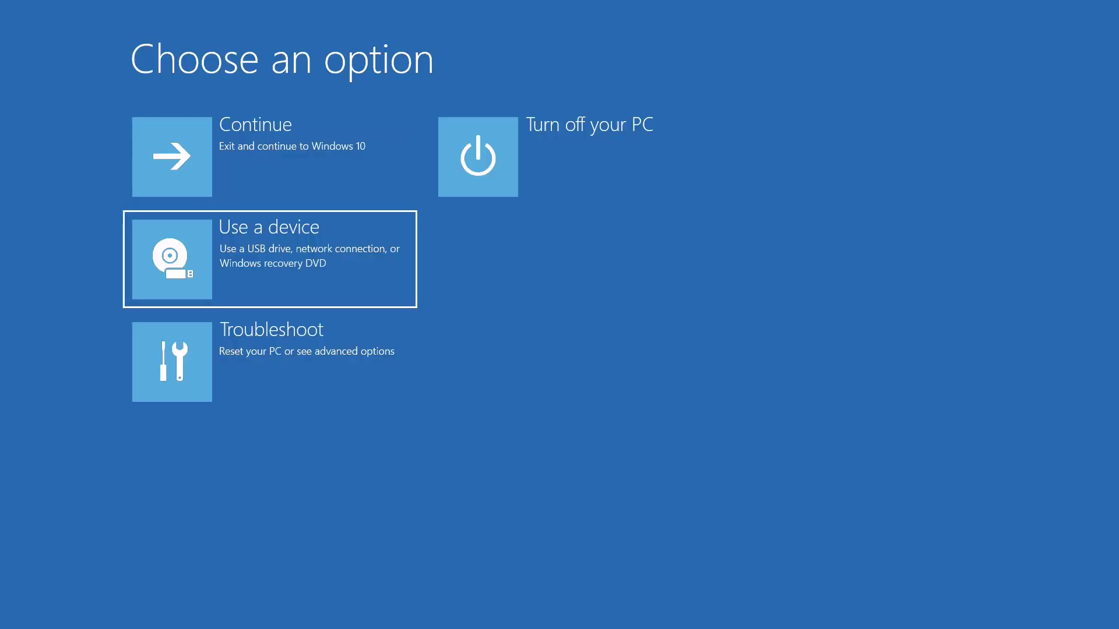
key("Down")
key("Return")
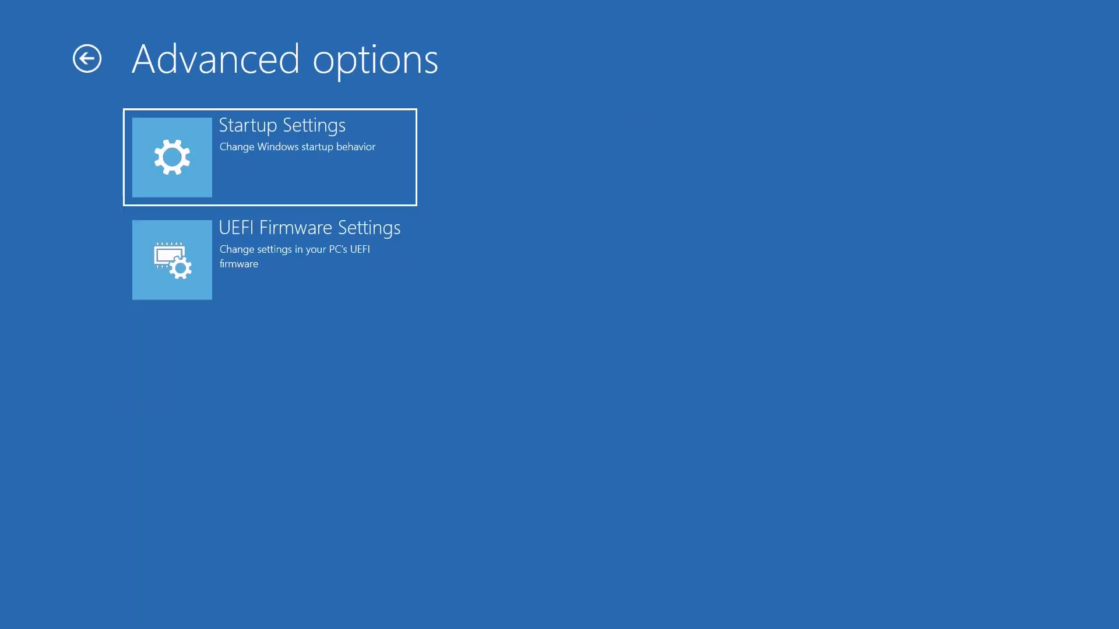
key("Return")
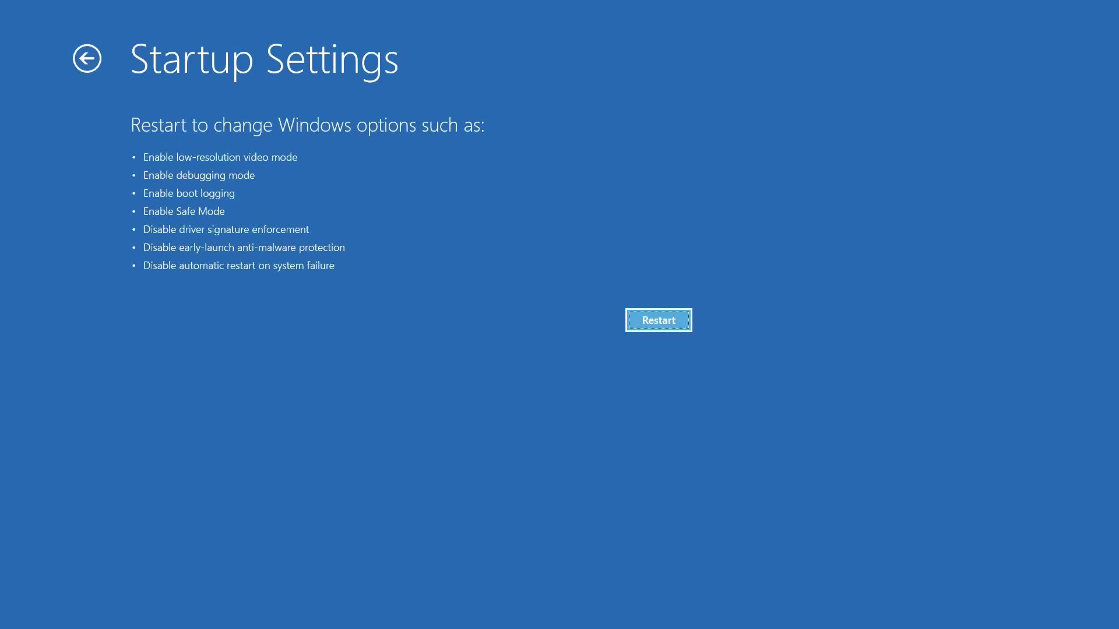
key("Escape")
Step: View UEFI Firmware Settings and return to the Advanced options
key("Down")
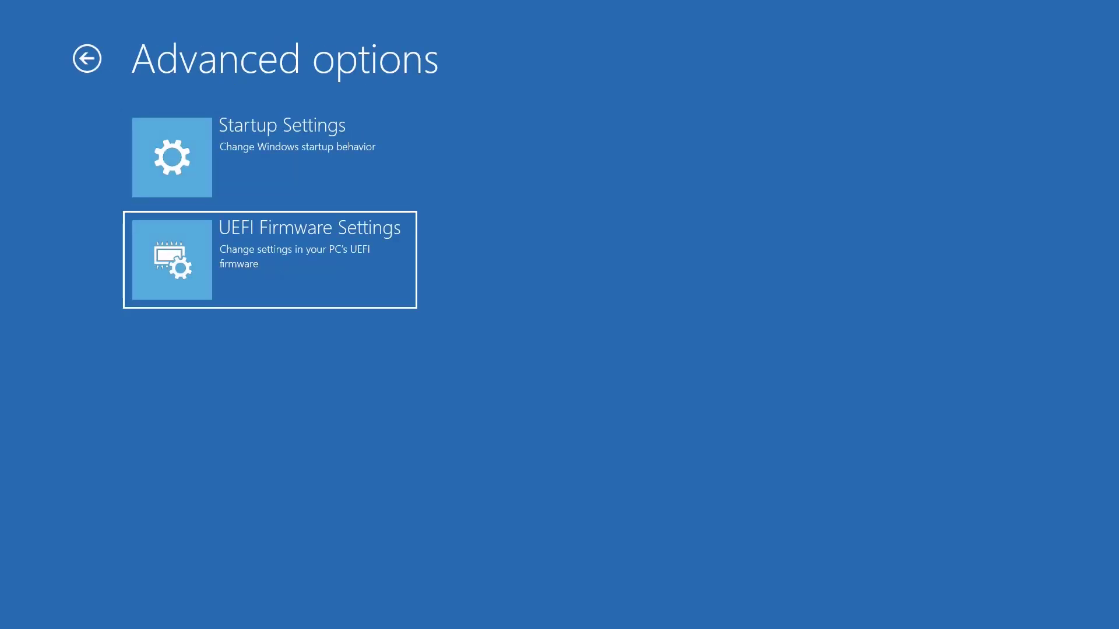
key("Return")
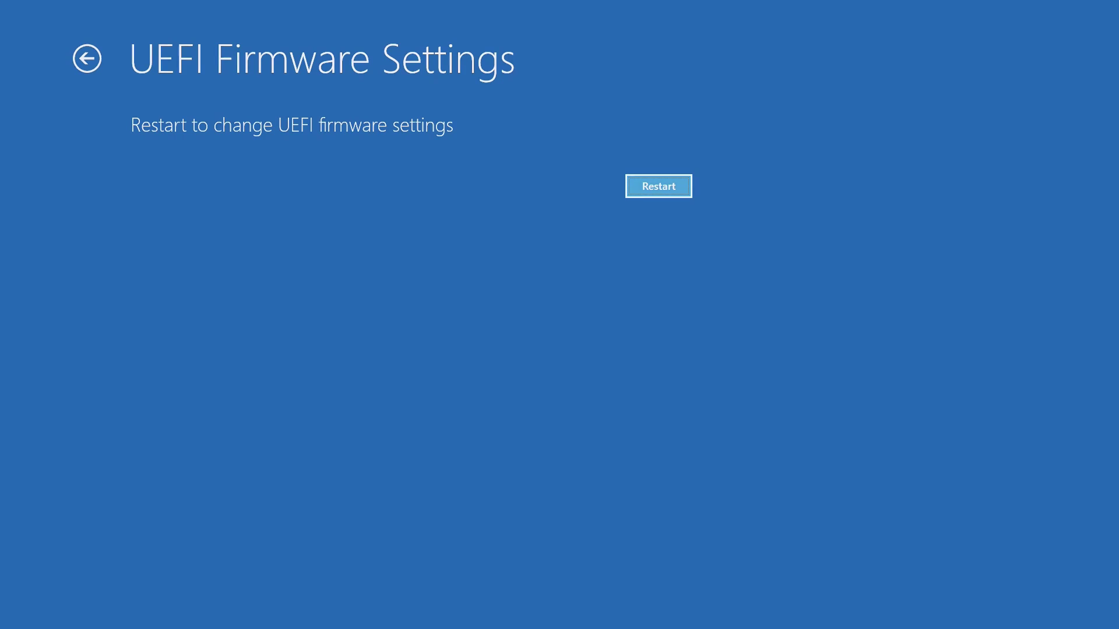
key("Escape")
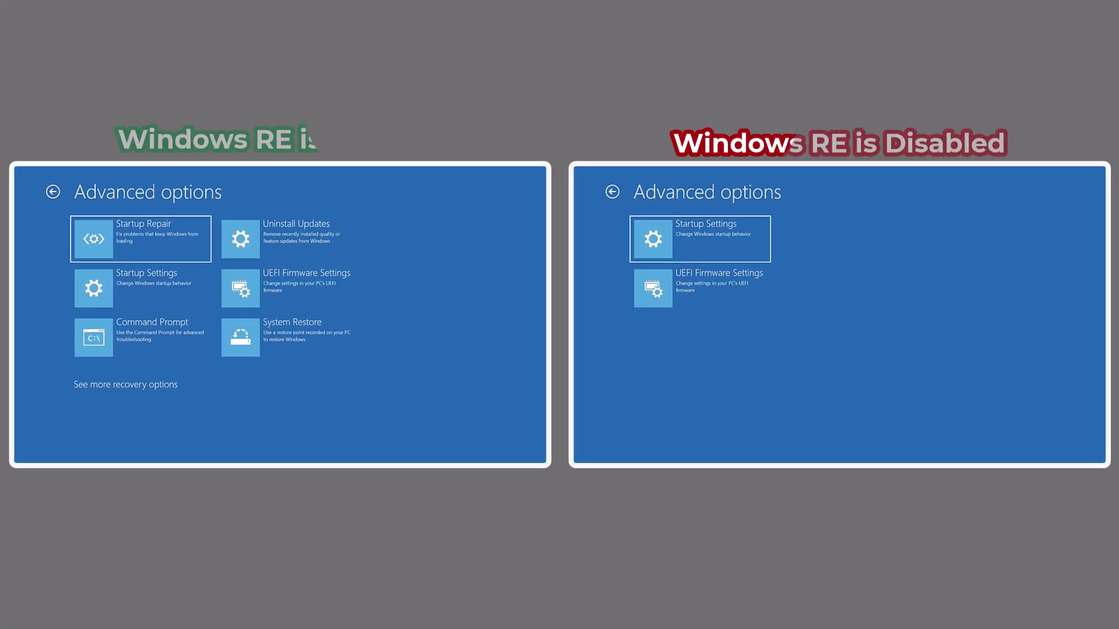